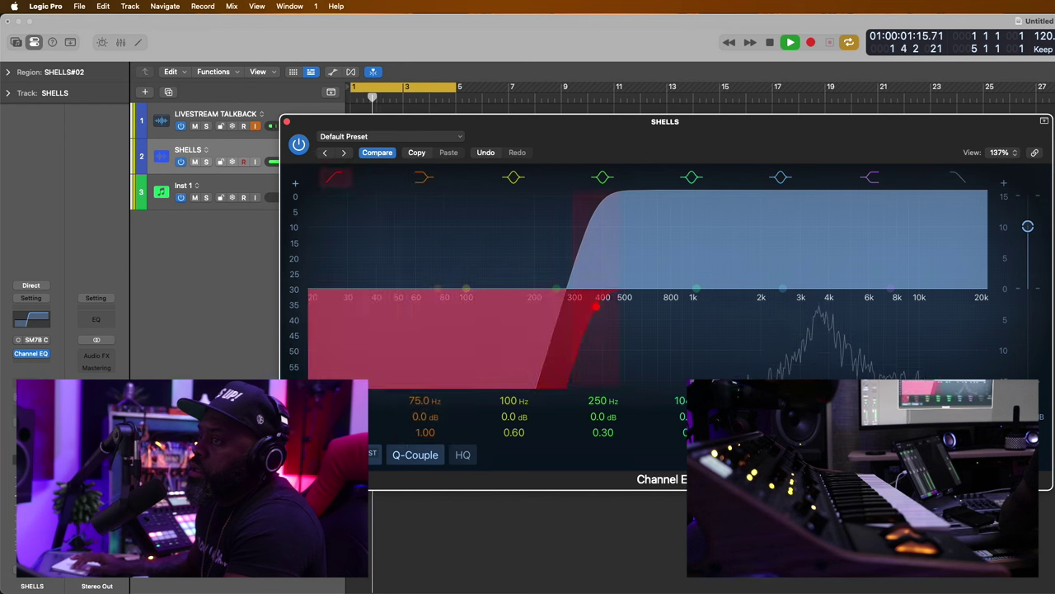
Step: Adjust the low-cut frequency in the SHELLS track's Channel EQ and bring its master gain down to 0 dB
left_click_drag(592, 307, 377, 307)
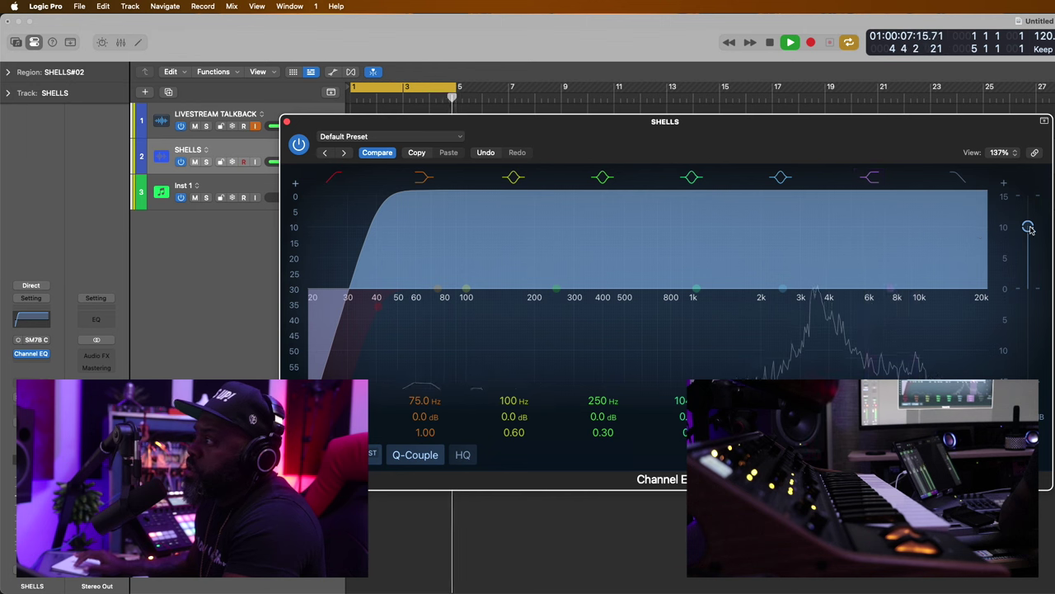
left_click_drag(1029, 229, 1028, 288)
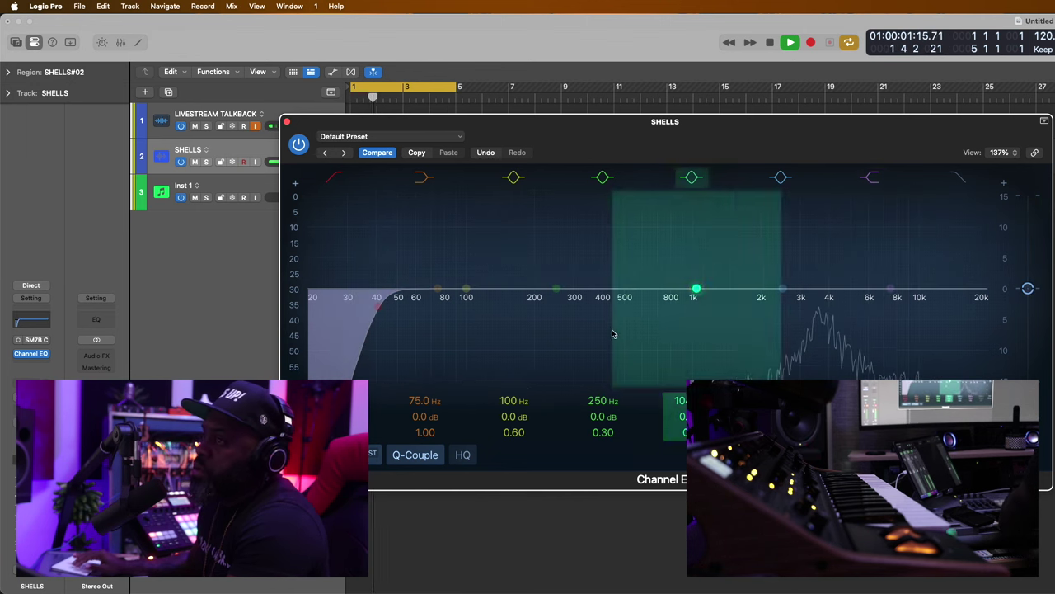
left_click_drag(377, 307, 687, 306)
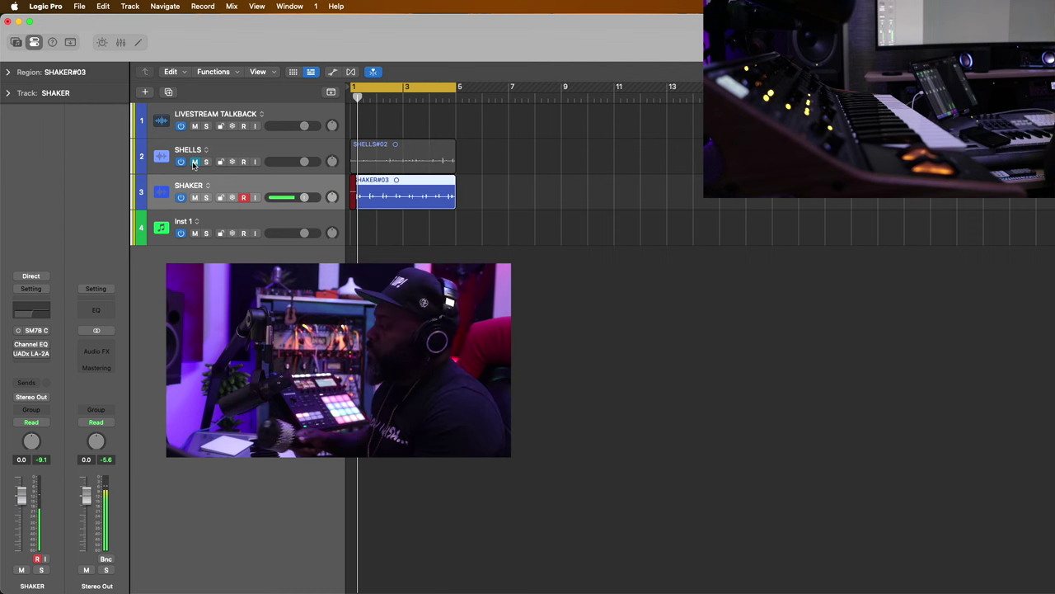
Step: Unmute the SHELLS track and set the SHAKER track's Flex mode to Flex Time - Rhythmic
left_click(194, 162)
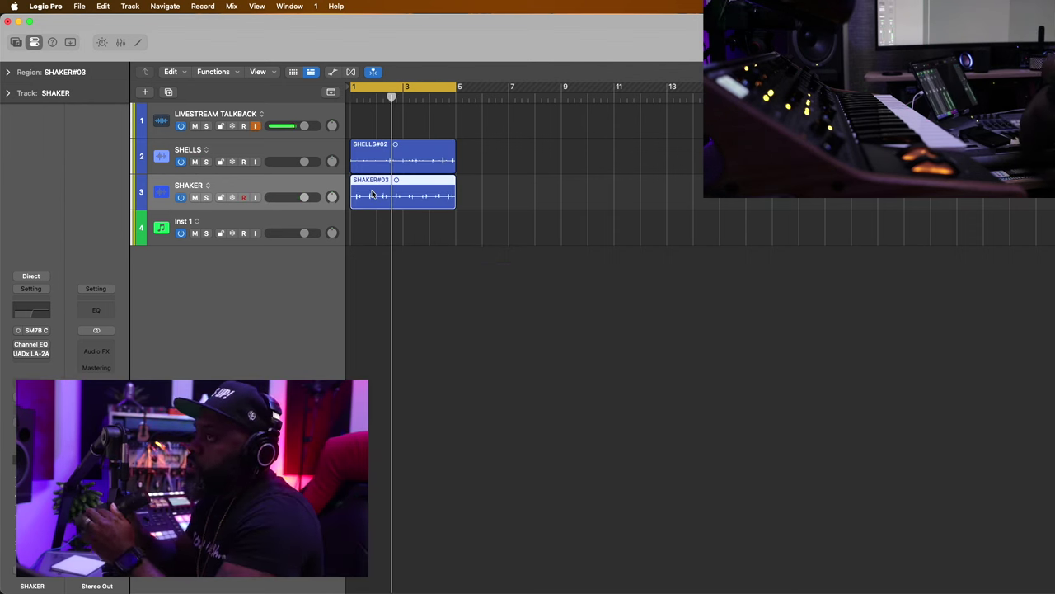
left_click(351, 72)
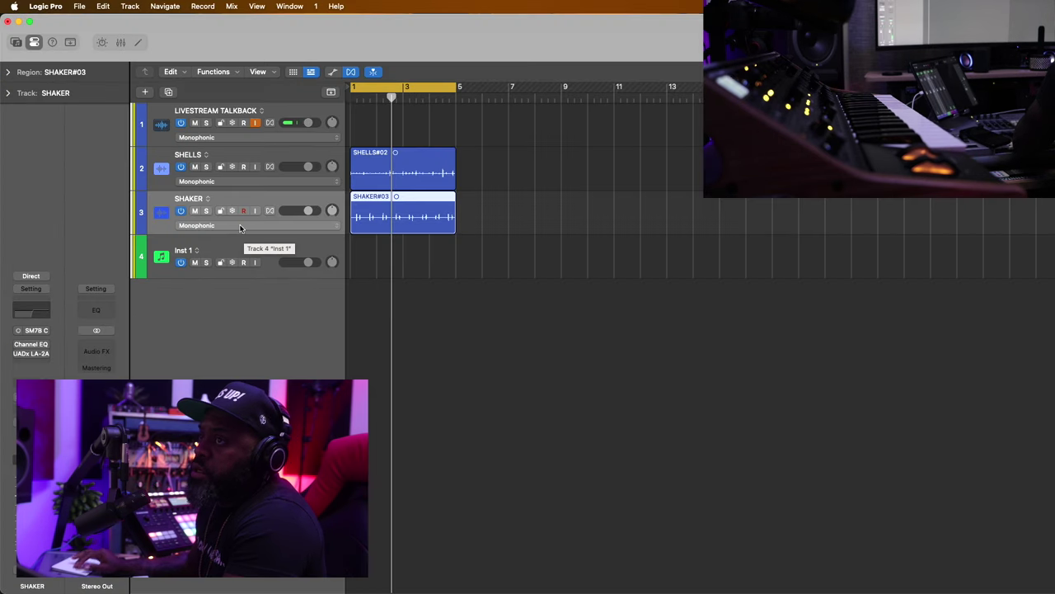
left_click(240, 226)
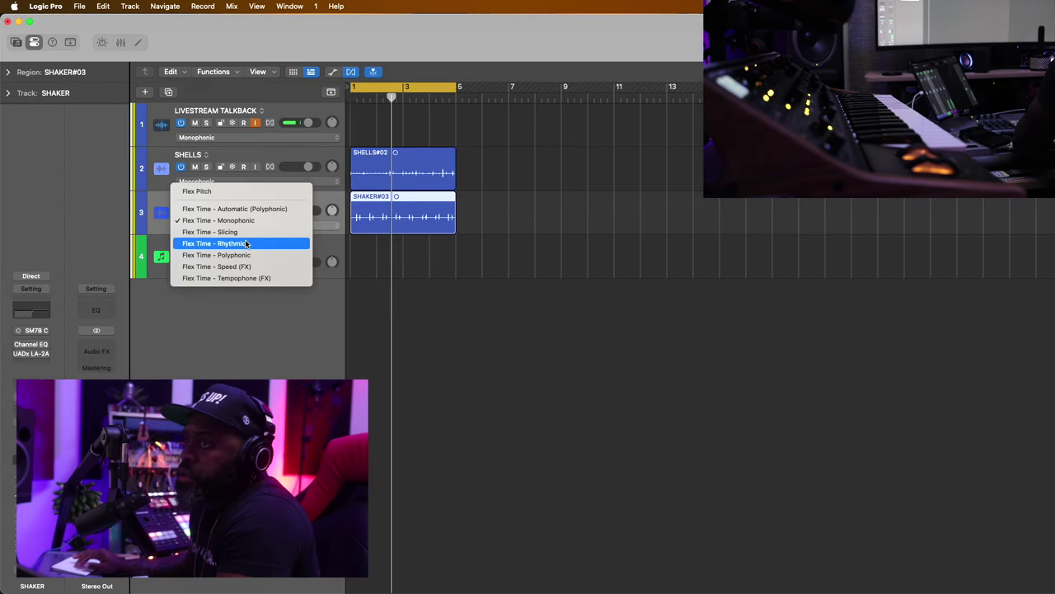
left_click(245, 243)
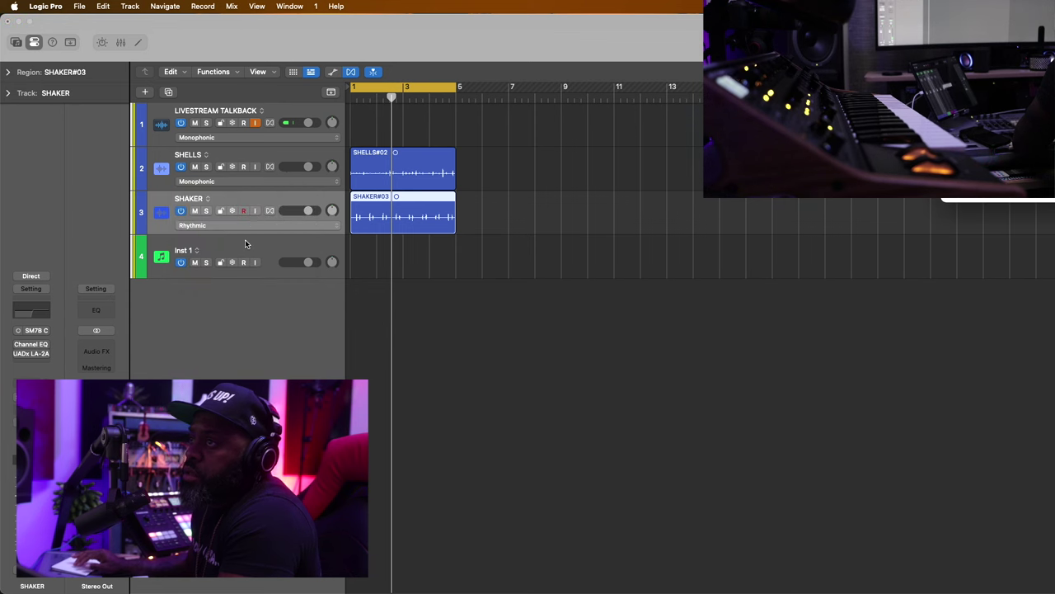
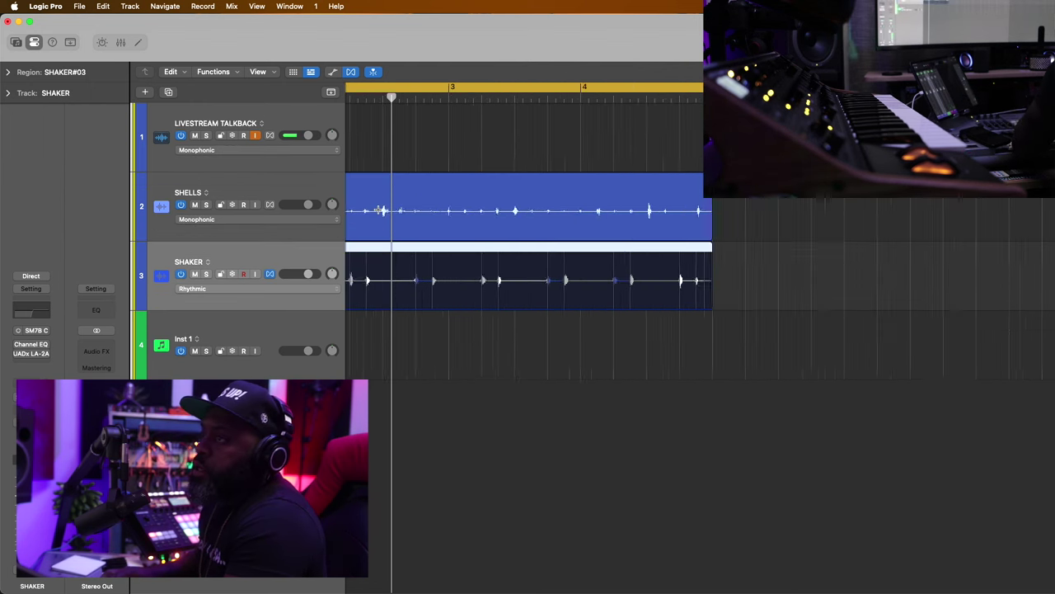
Step: Examine the SHAKER region's transients and flex timing along bars 1 to 5 at several zoom levels
scroll(377, 210, "left", 5)
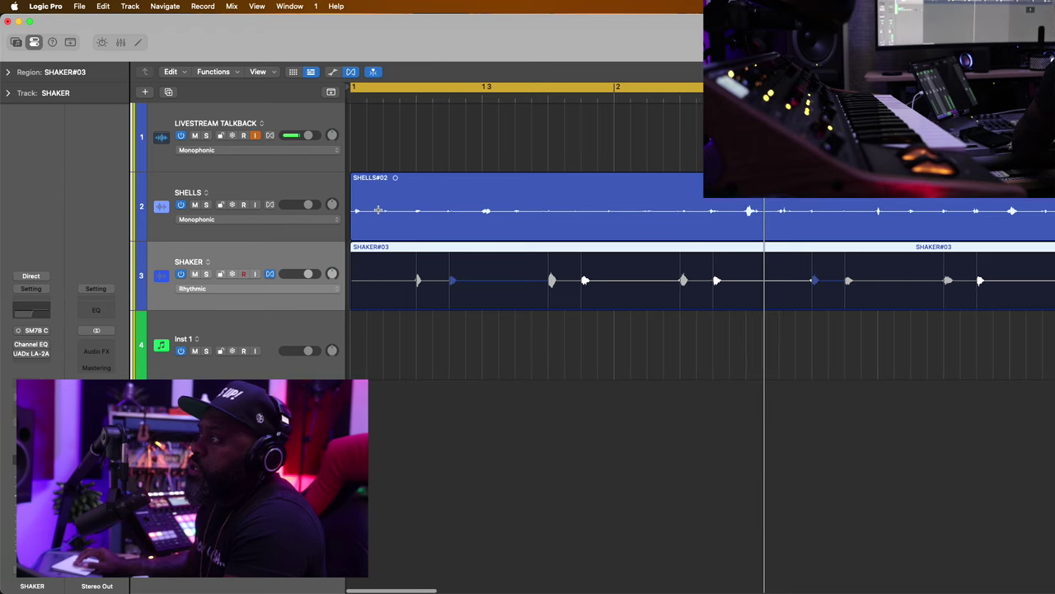
key("super+Left")
key("super+Left")
key("super+Left")
key("super+Right")
key("super+Right")
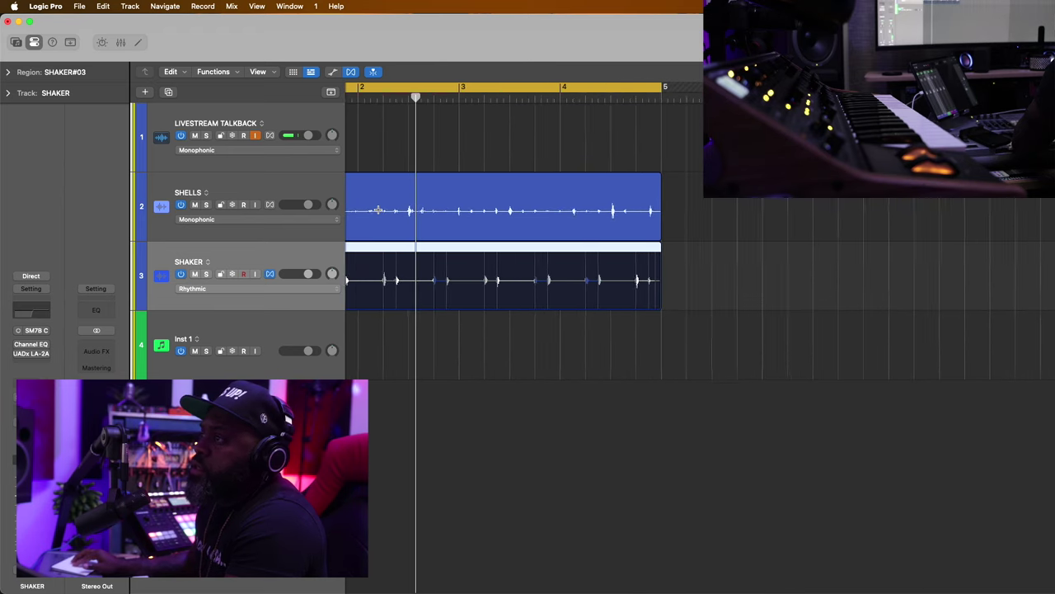
scroll(377, 210, "left", 4)
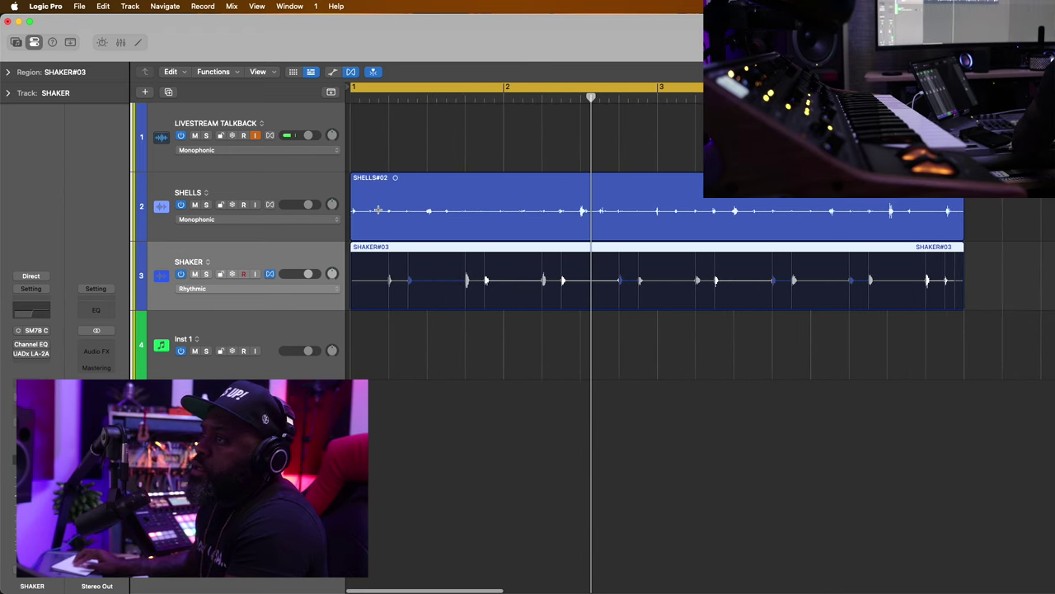
key("super+Right")
key("super+Right")
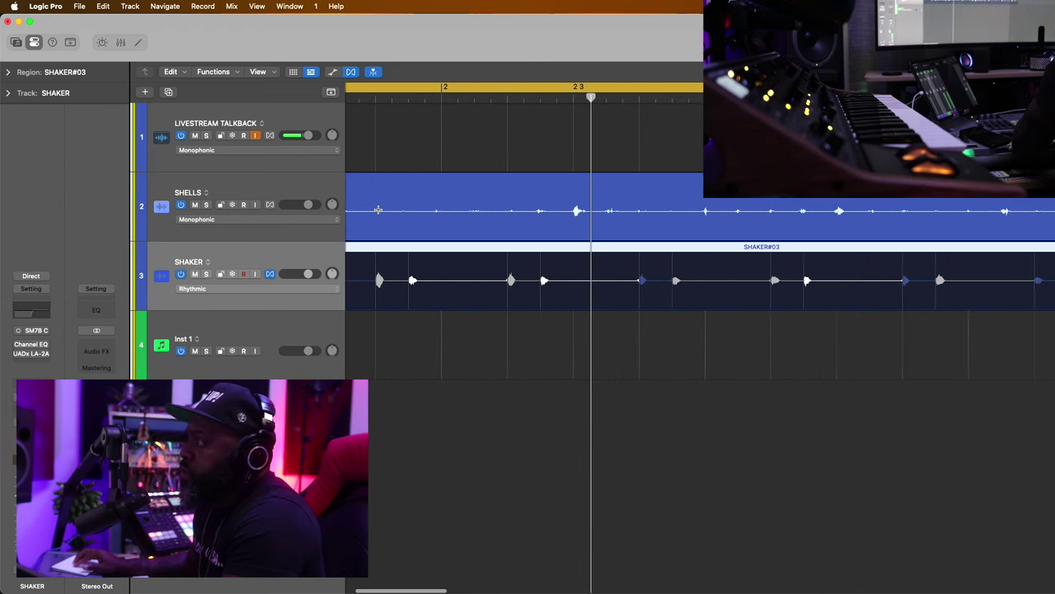
key("super+Left")
key("super+Right")
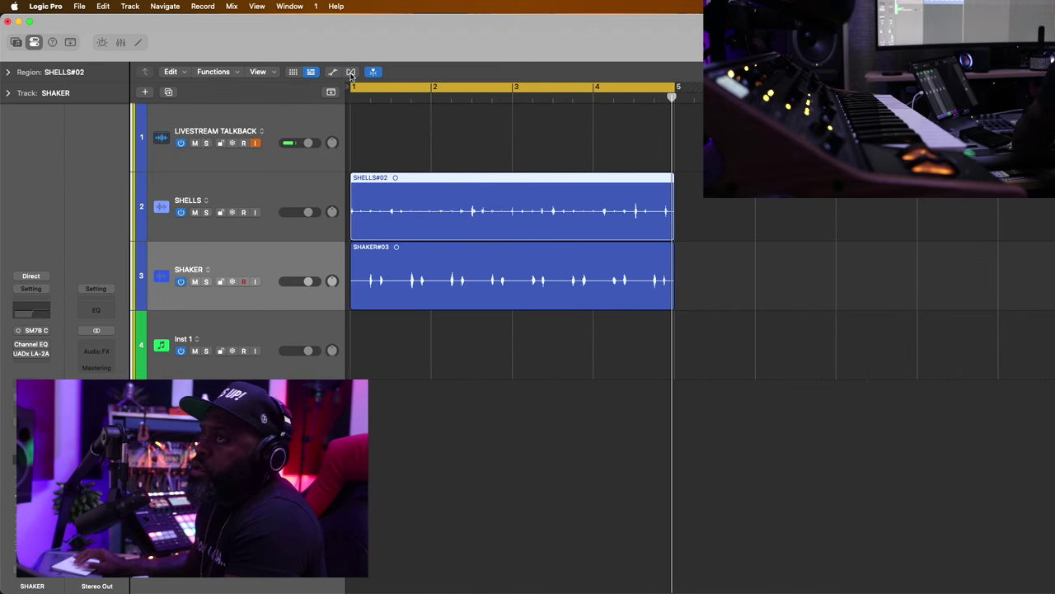
Step: Try Flex Time - Rhythmic on the SHELLS track and switch that track's Flex off again
left_click(497, 204)
key("super+f")
left_click(233, 217)
left_click(230, 238)
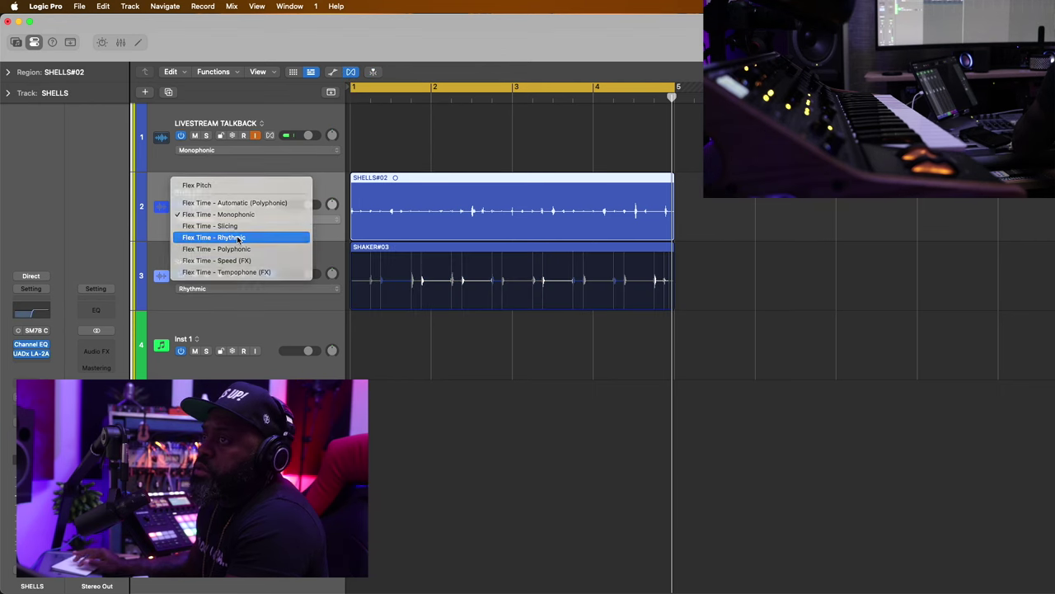
left_click(392, 195)
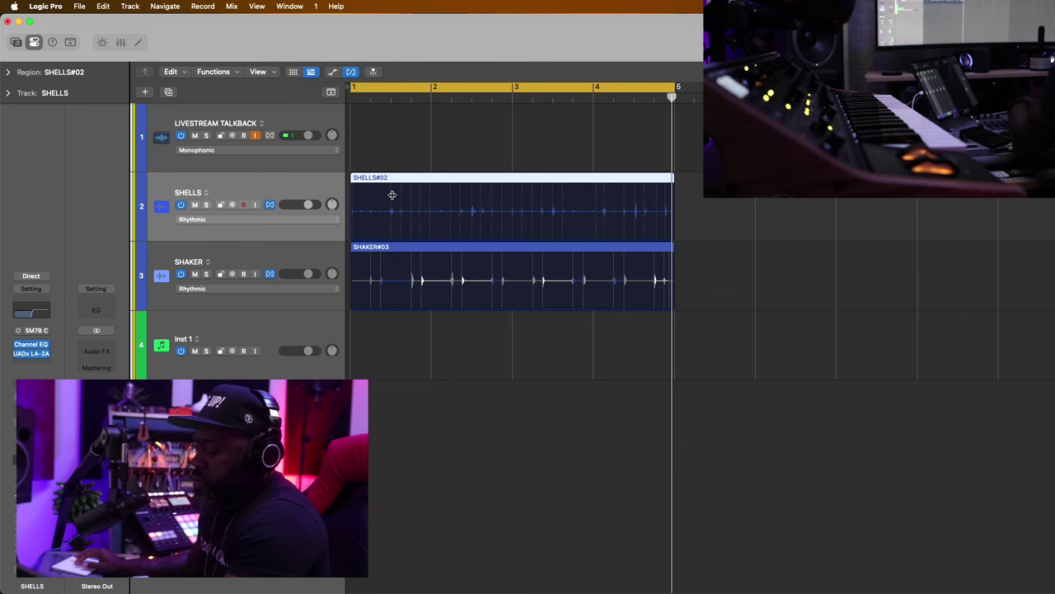
left_click(271, 205)
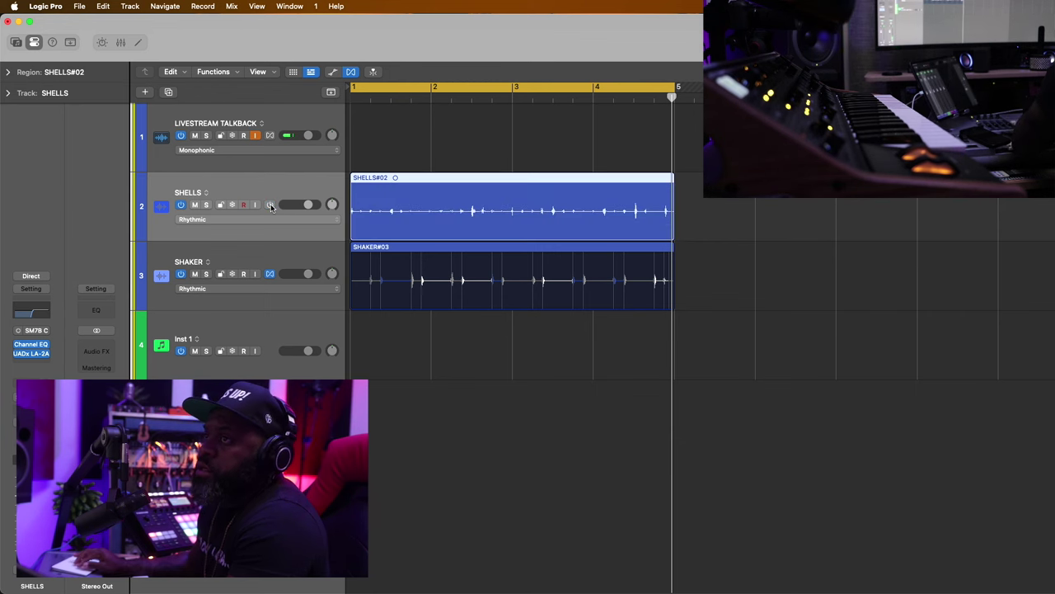
Step: Hide the Flex controls and lower the SHAKER track's volume slightly during playback
left_click(350, 73)
key("space")
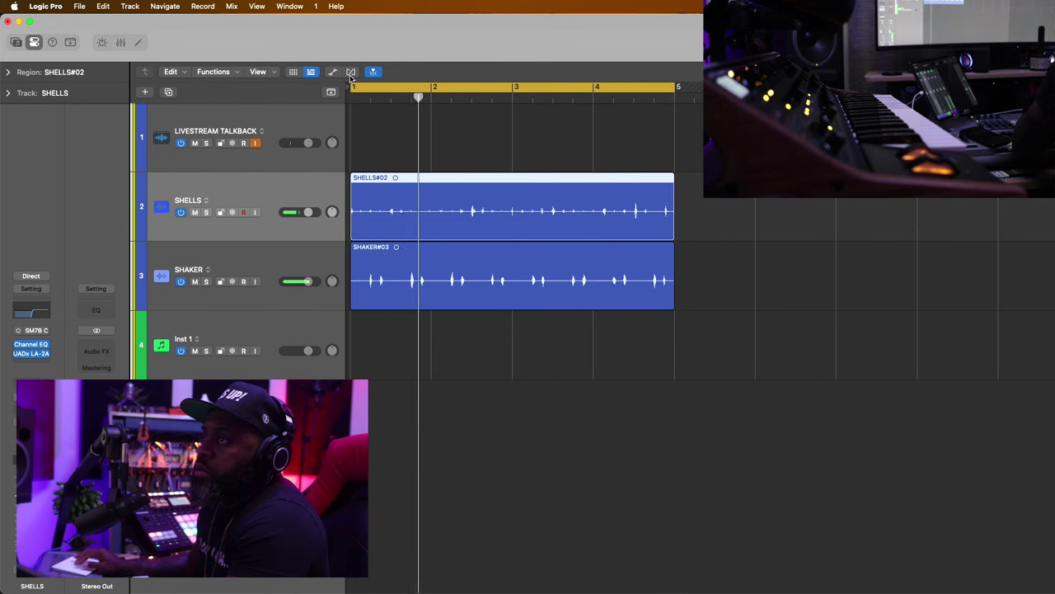
left_click_drag(307, 281, 295, 281)
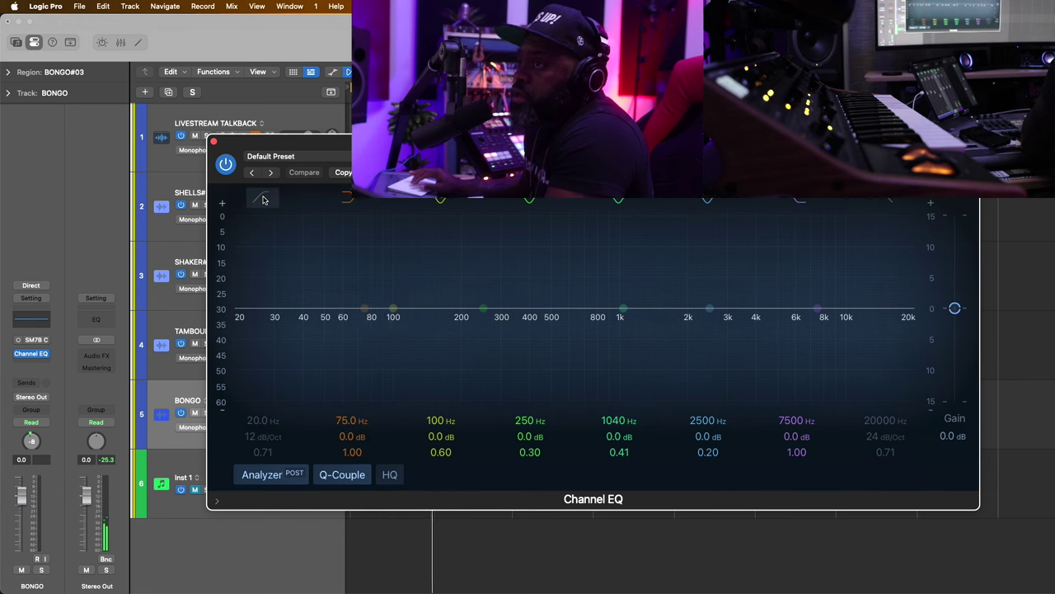
Step: Switch on and adjust the low-cut band in the BONGO track's Channel EQ
left_click(204, 413)
mouse_move(278, 325)
left_mouse_down()
mouse_move(235, 322)
mouse_move(283, 326)
left_mouse_up()
left_click_drag(264, 442, 262, 421)
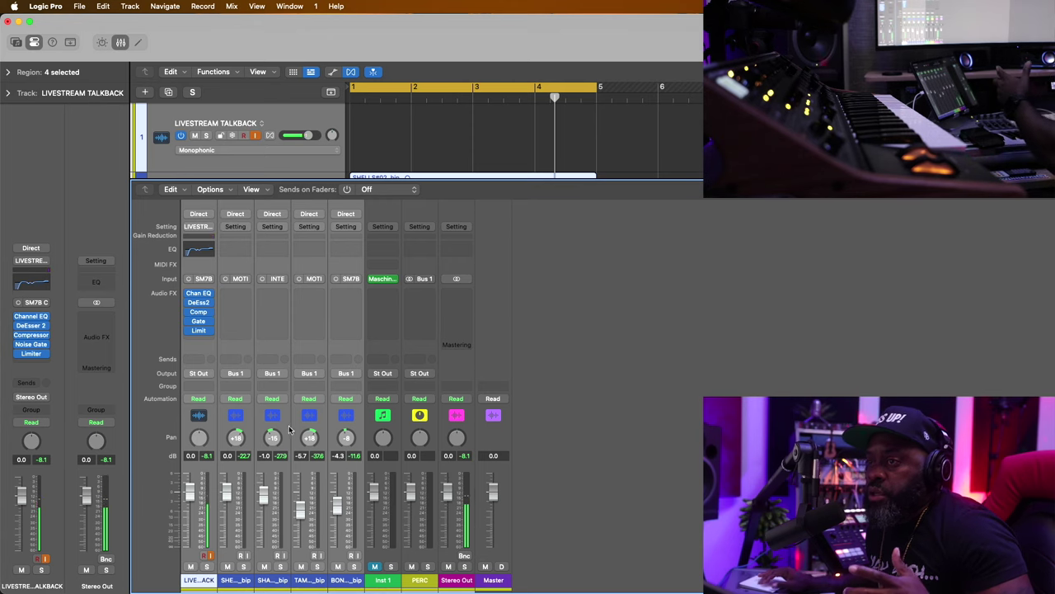
Step: Check the Bus output routing of the SHELLS, SHAKER, TAMBOURINE and BONGO channels and the PERC channel they feed
left_click(247, 423)
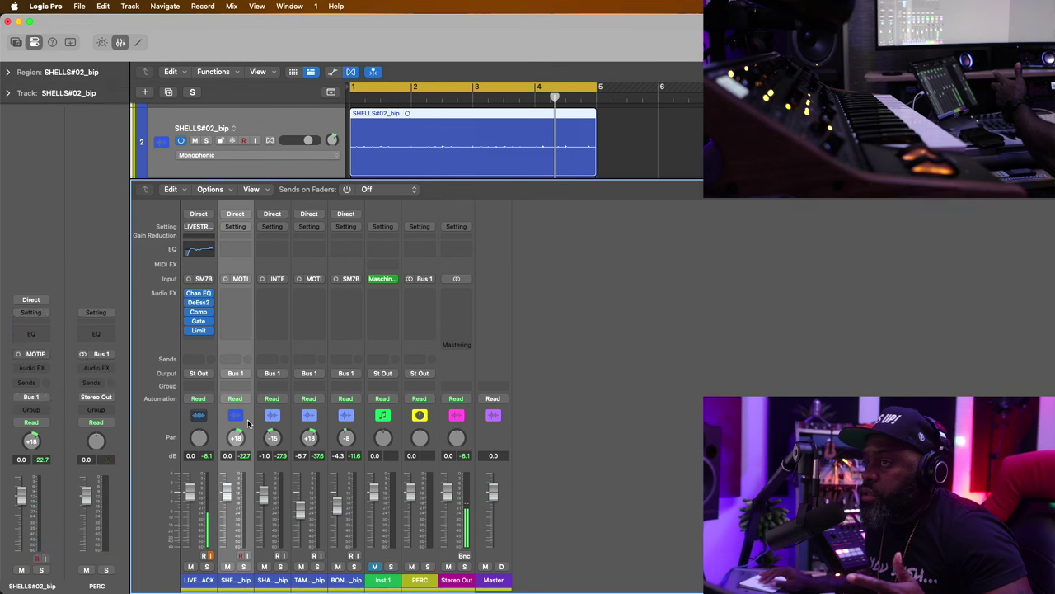
left_click(360, 426, "shift")
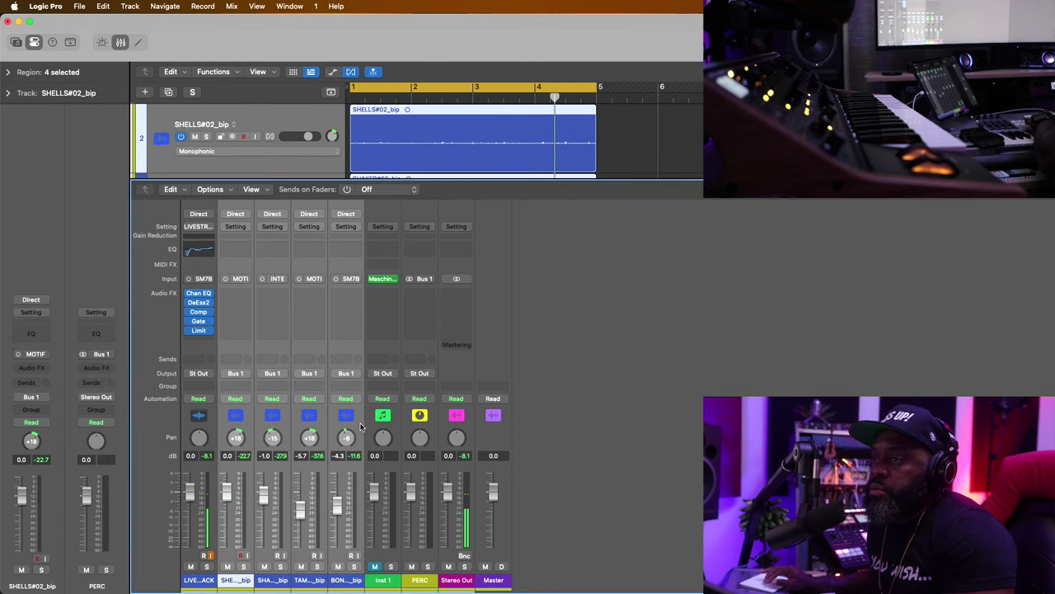
left_click(354, 373)
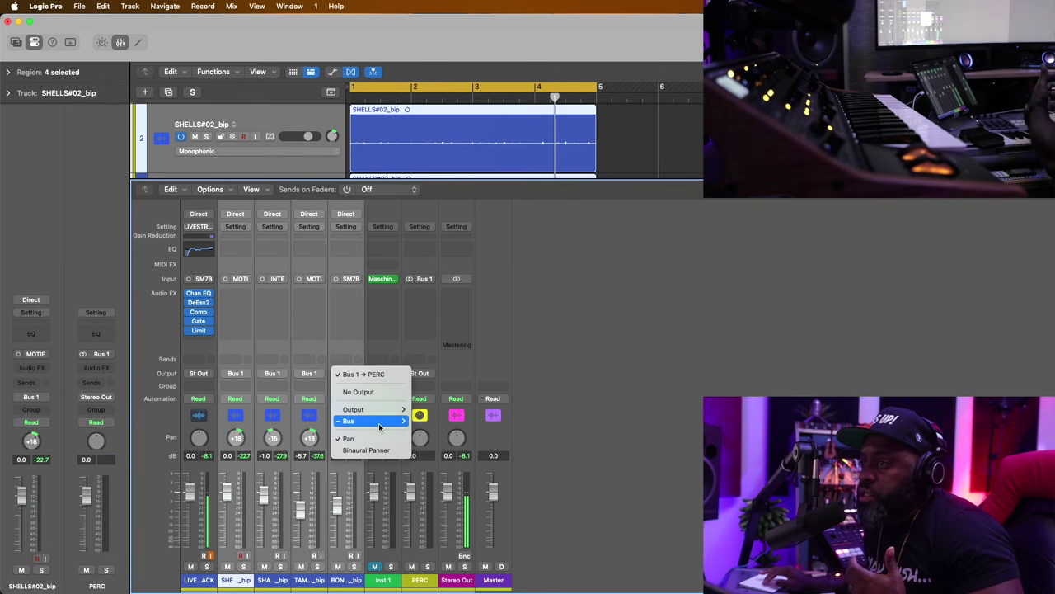
mouse_move(366, 420)
left_click(441, 137)
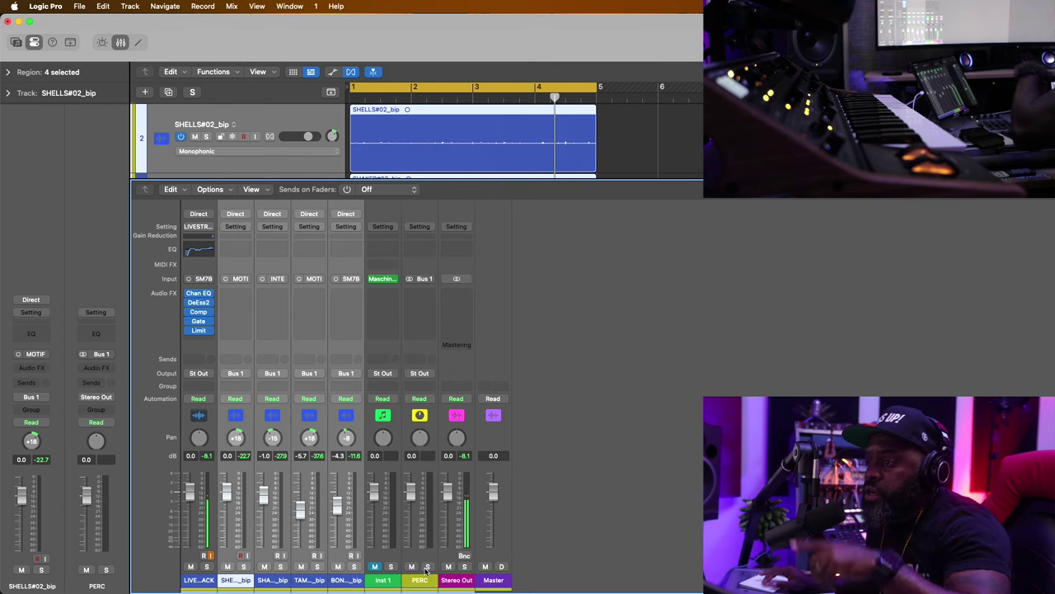
left_click(417, 537)
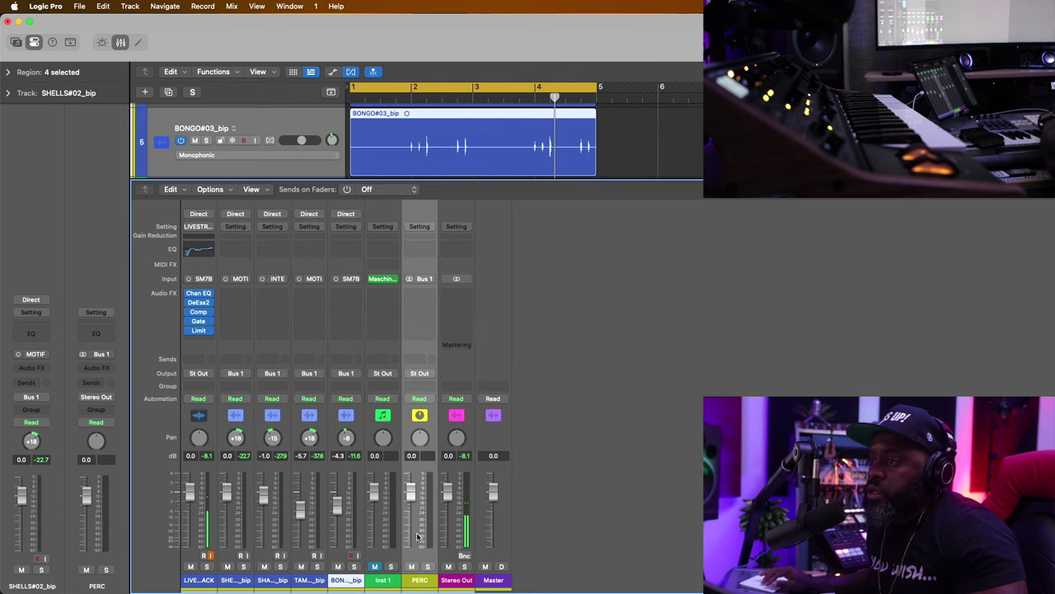
Step: Colour the SHELLS, SHAKER, TAMBOURINE and BONGO tracks dark red and give the PERC bus channel a red colour
left_click(245, 537)
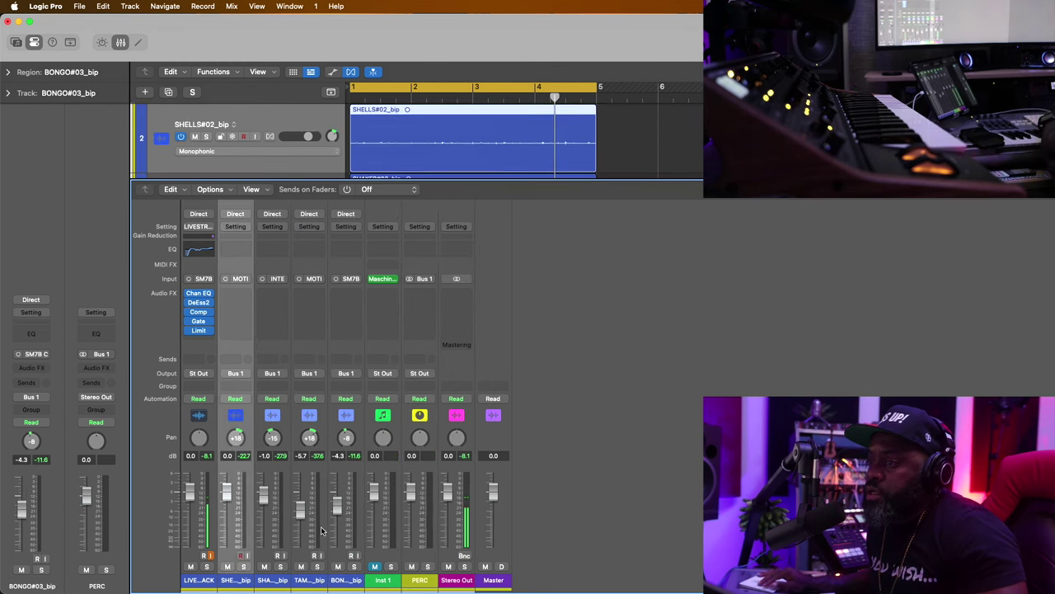
left_click(354, 533, "shift")
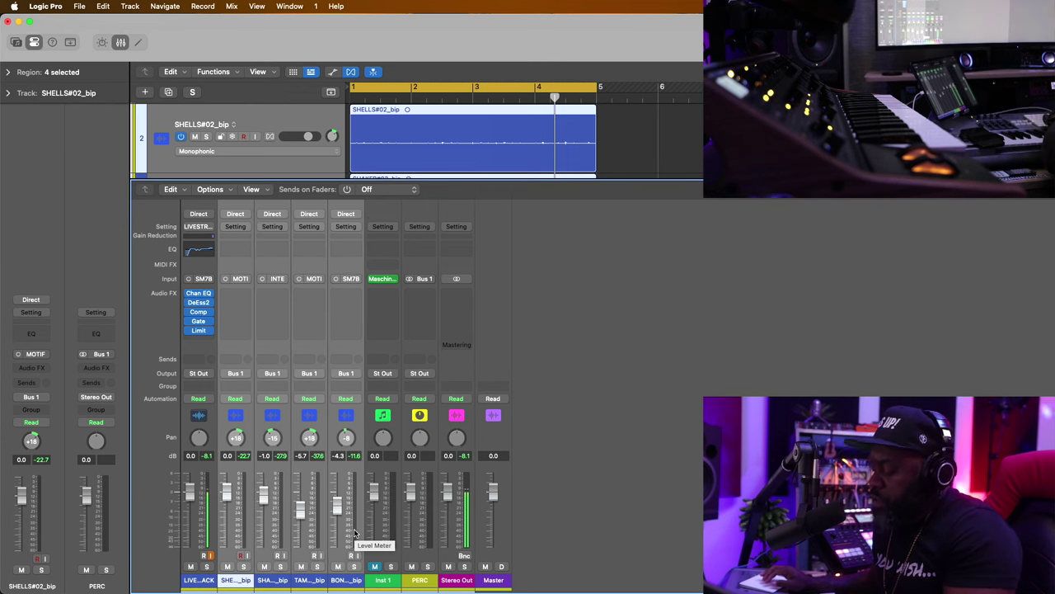
key("alt+c")
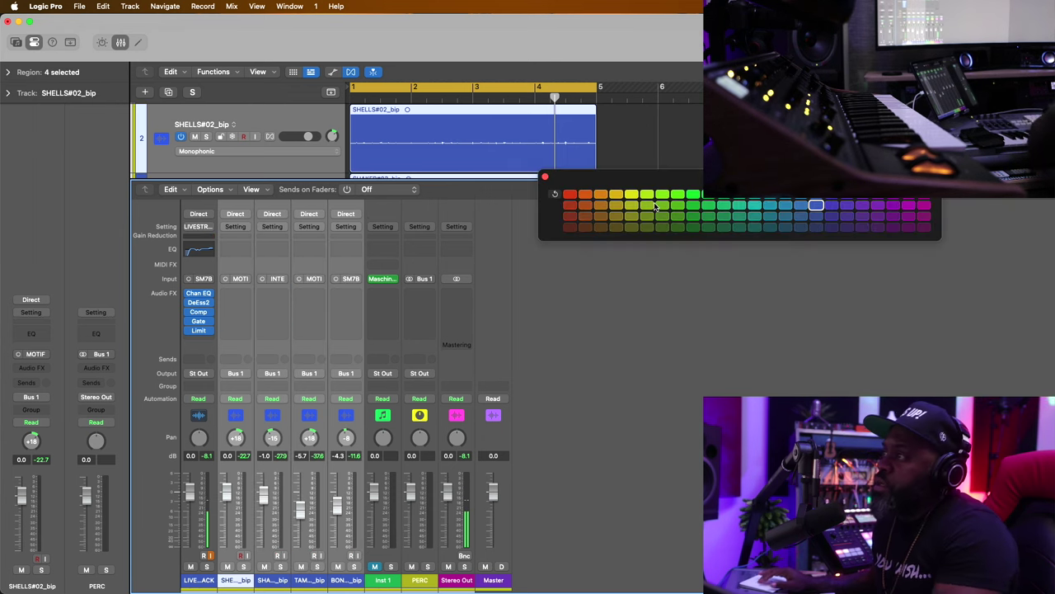
left_click_drag(721, 177, 680, 185)
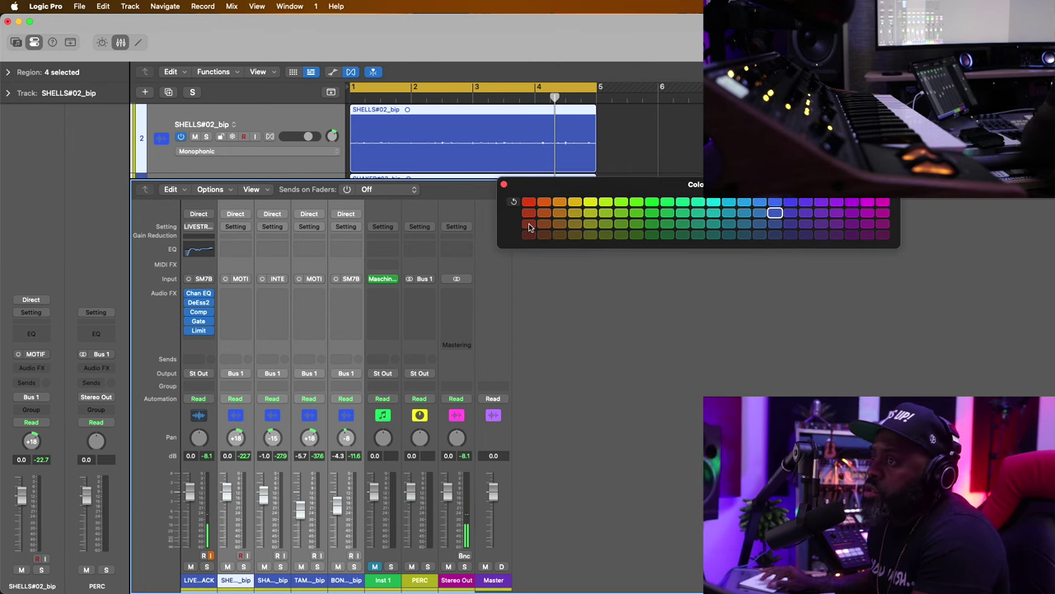
left_click(529, 225)
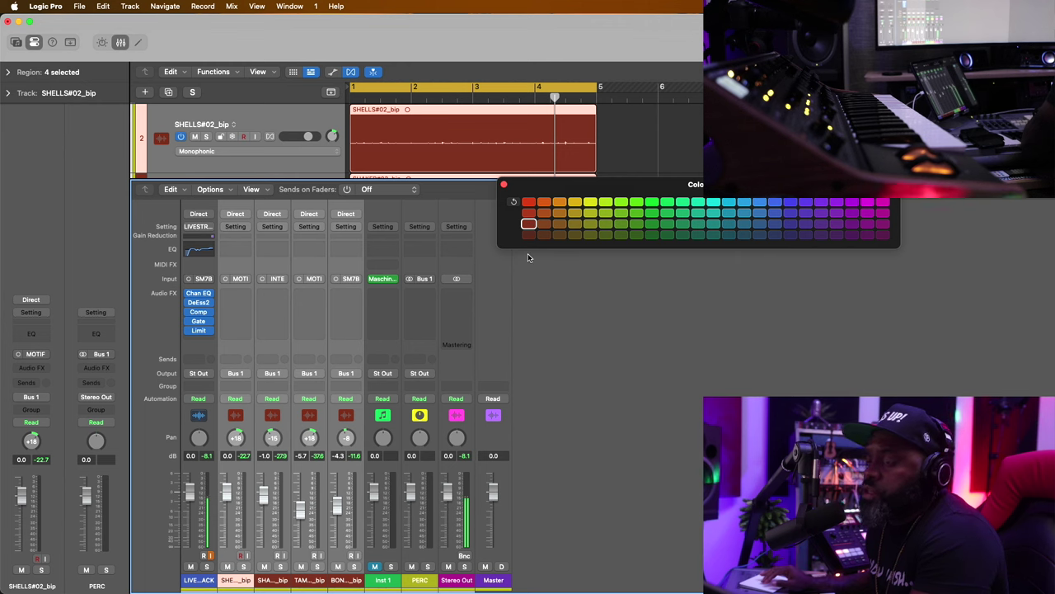
left_click(426, 560)
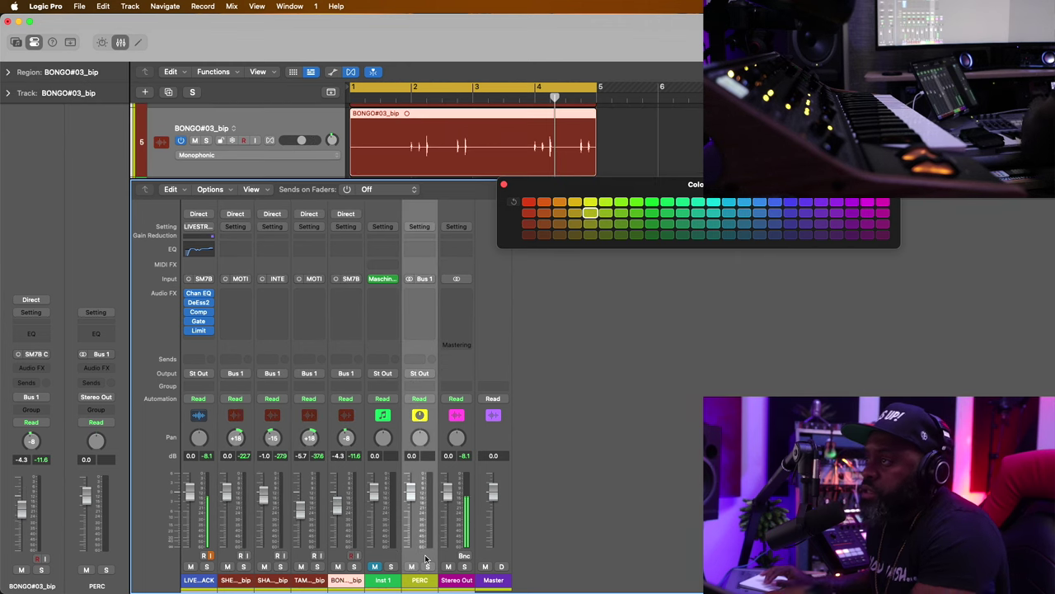
left_click(531, 215)
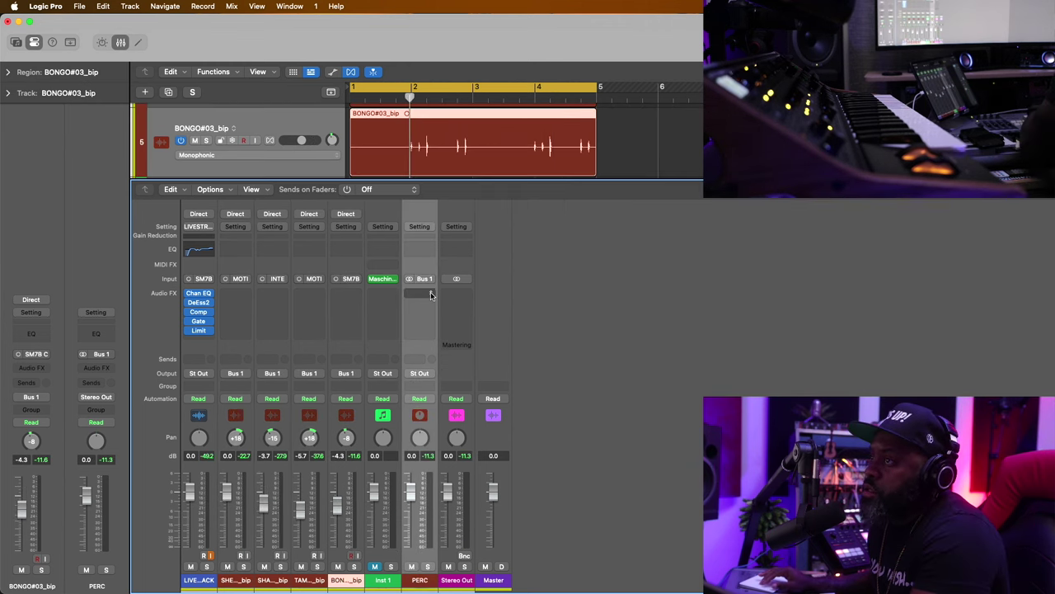
Step: Insert a stereo UADx LA-2A Tube Compressor on the PERC channel and adjust its peak reduction during playback
left_click(430, 295)
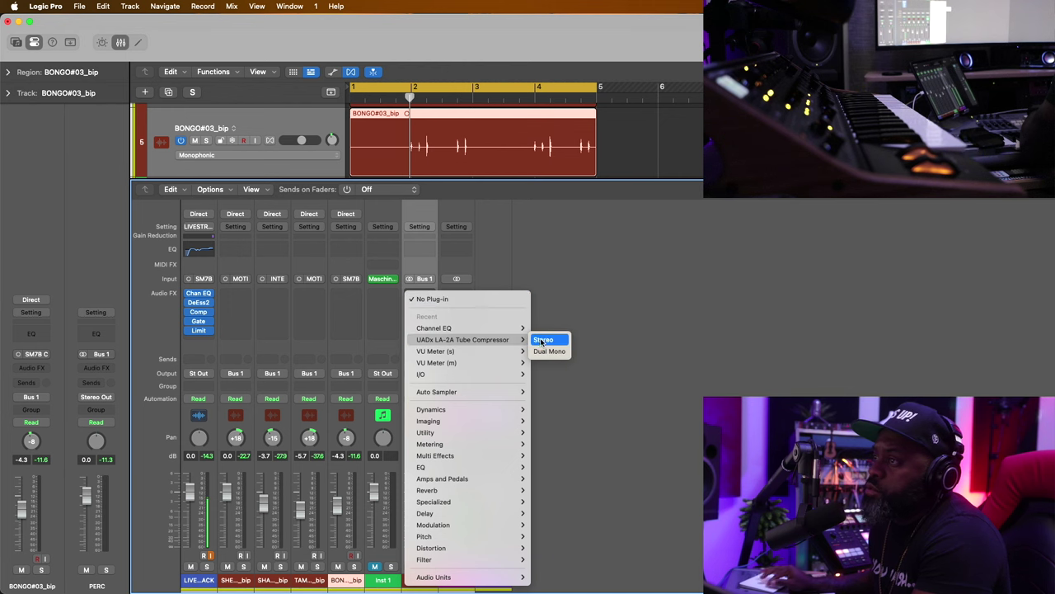
left_click(543, 340)
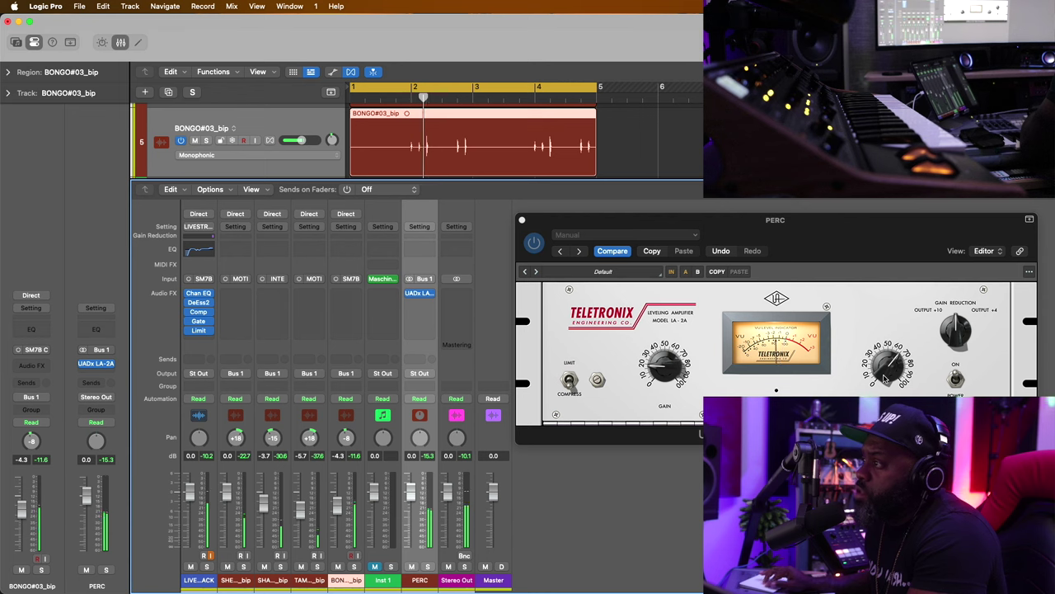
left_click(885, 376)
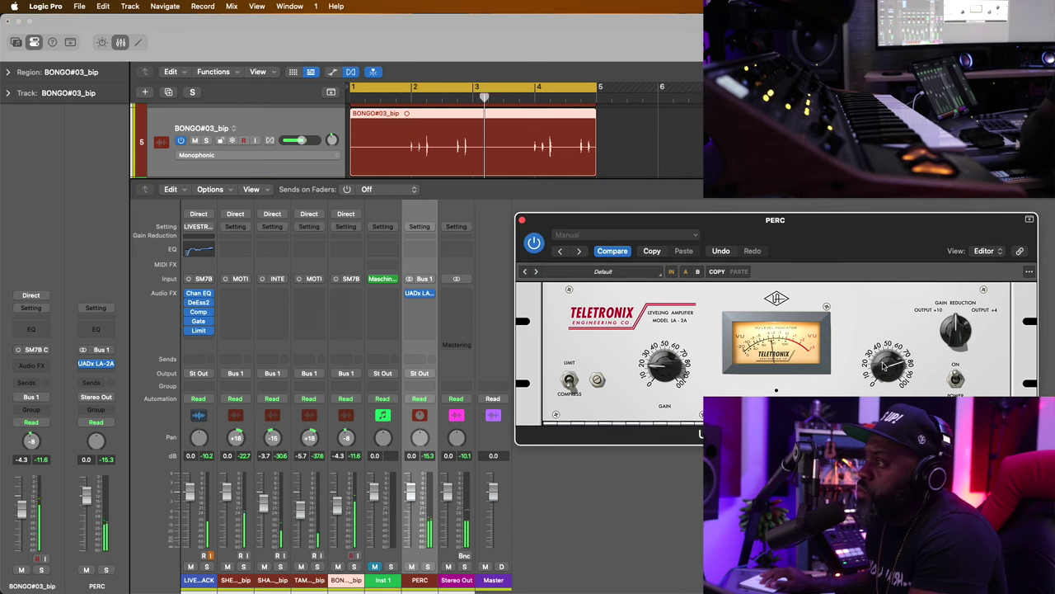
left_click_drag(877, 369, 877, 365)
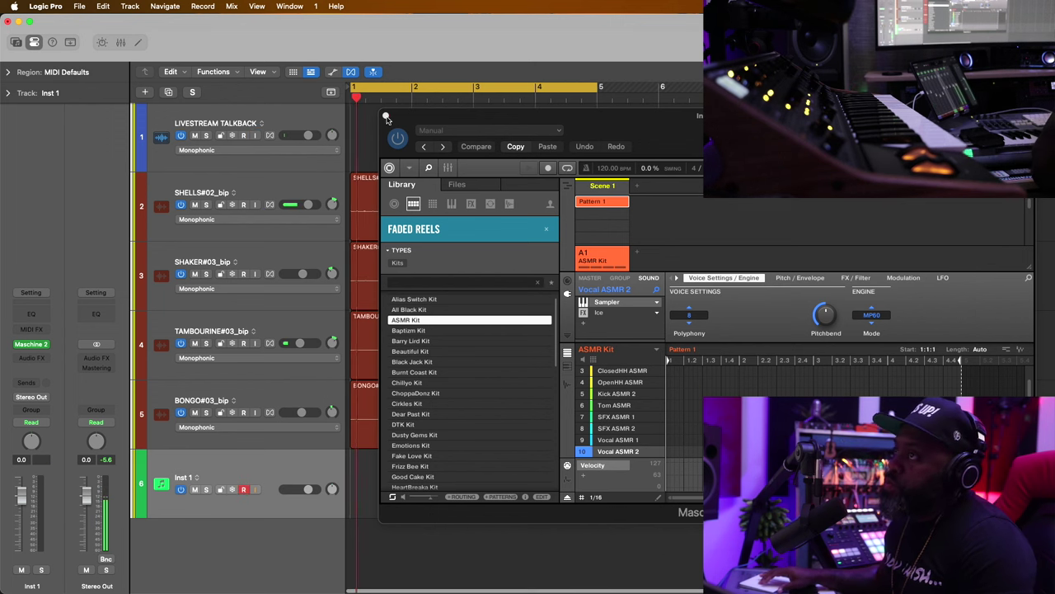
Step: Close the Maschine plug-in window and finish recording the MIDI take on the Inst 1 track
left_click(386, 117)
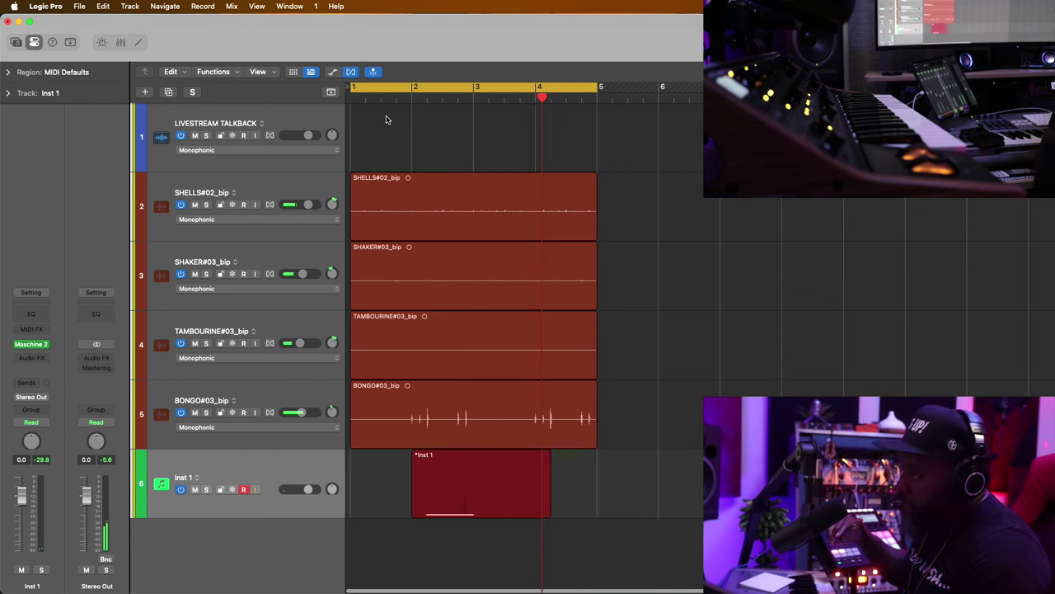
key("space")
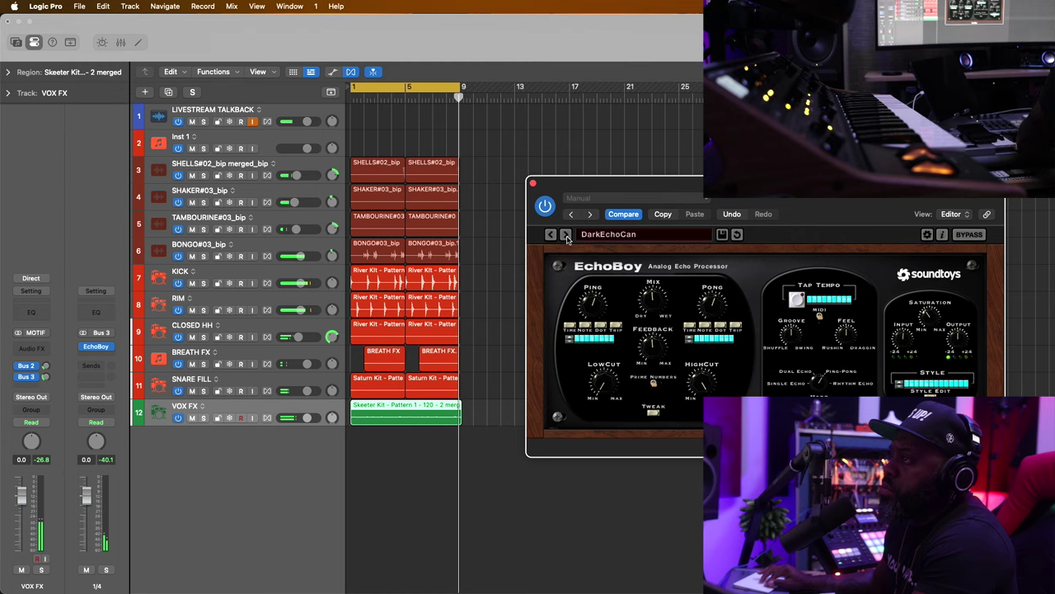
Step: Switch the VOX FX track's EchoBoy delay to the preset following DarkEchoCan
left_click(566, 234)
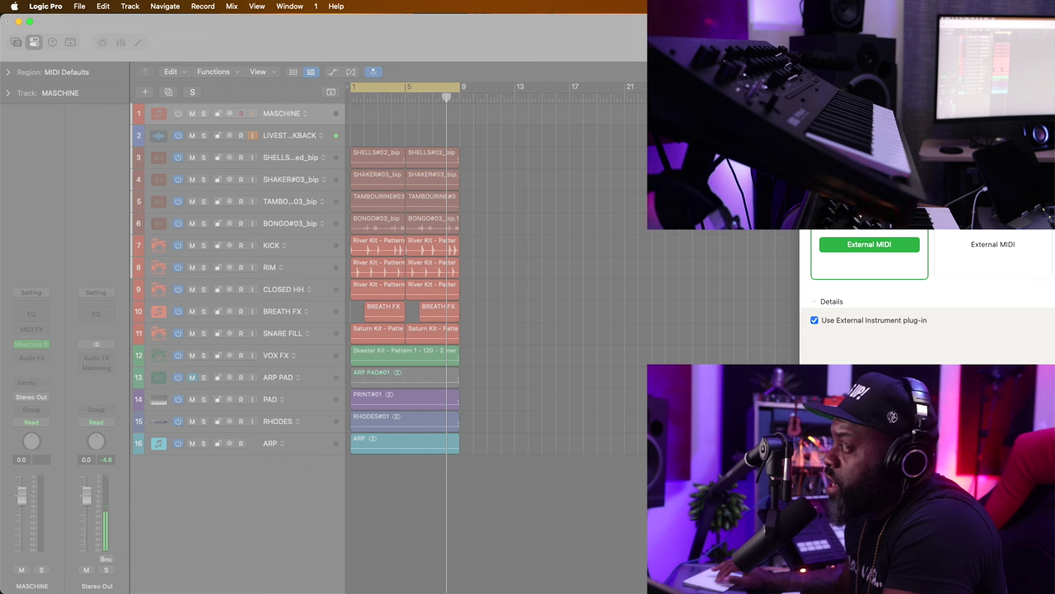
Step: Cancel the creation of a new External MIDI track
key("Escape")
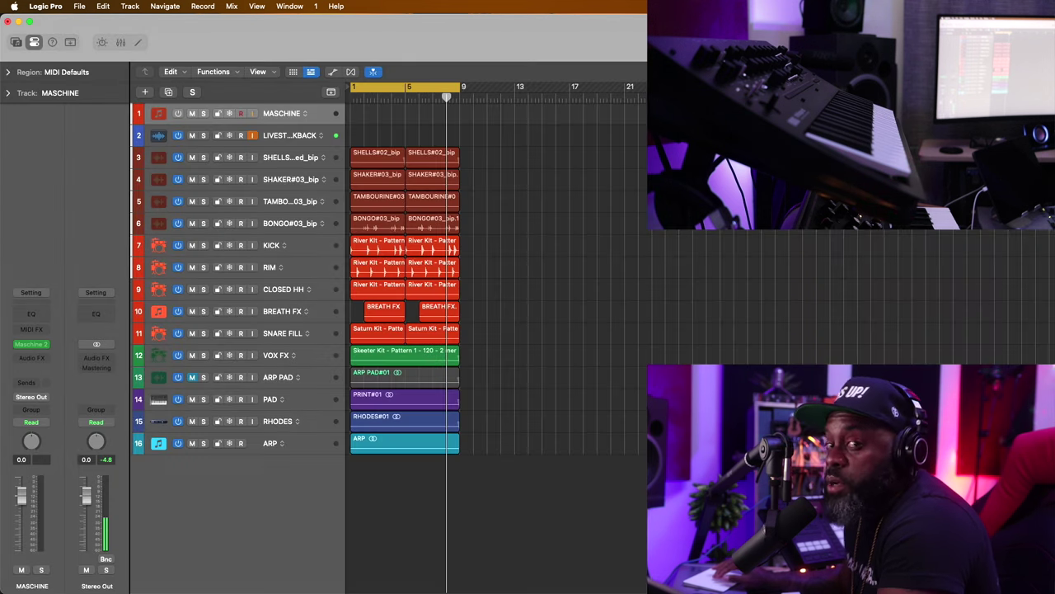